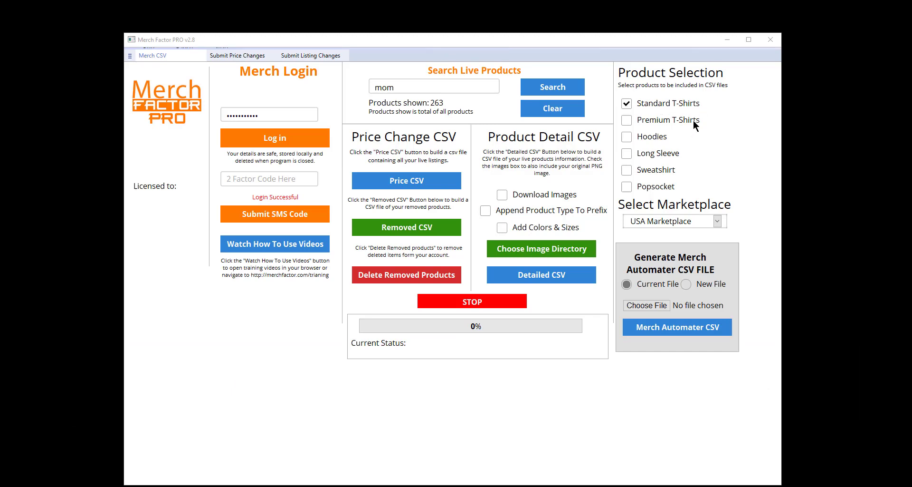
Enable image download, product type appended to the prefix, and colors and sizes for the product detail export.
left_click(516, 193)
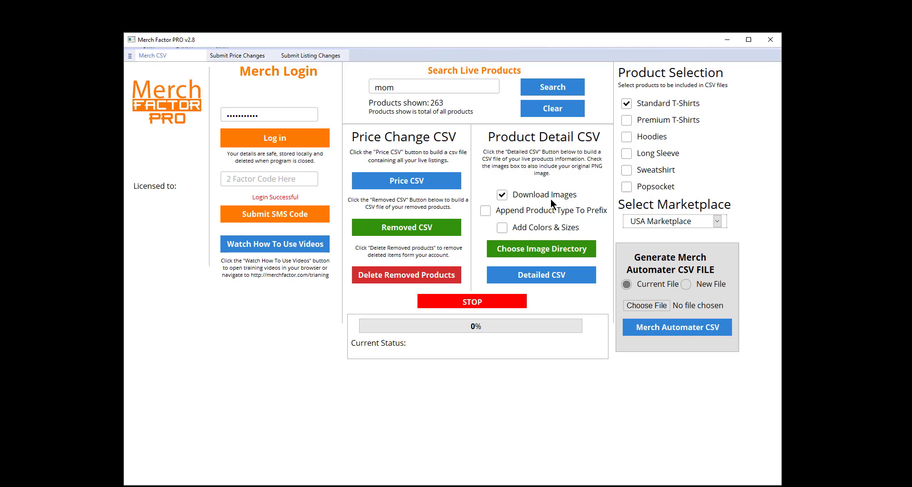
left_click(486, 211)
left_click(488, 212)
left_click(485, 212)
left_click(504, 233)
Choose the Test1 folder on the Desktop as the image directory and build the detailed CSV of the live products.
left_click(556, 250)
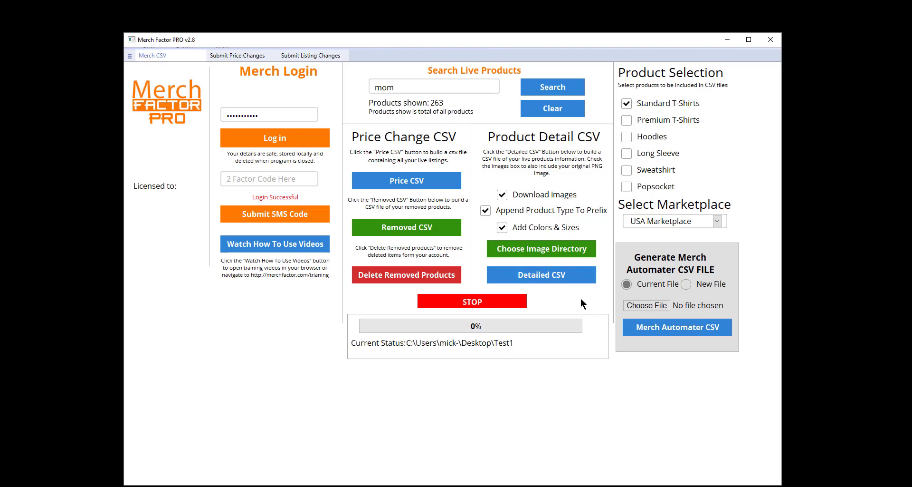
left_click(546, 280)
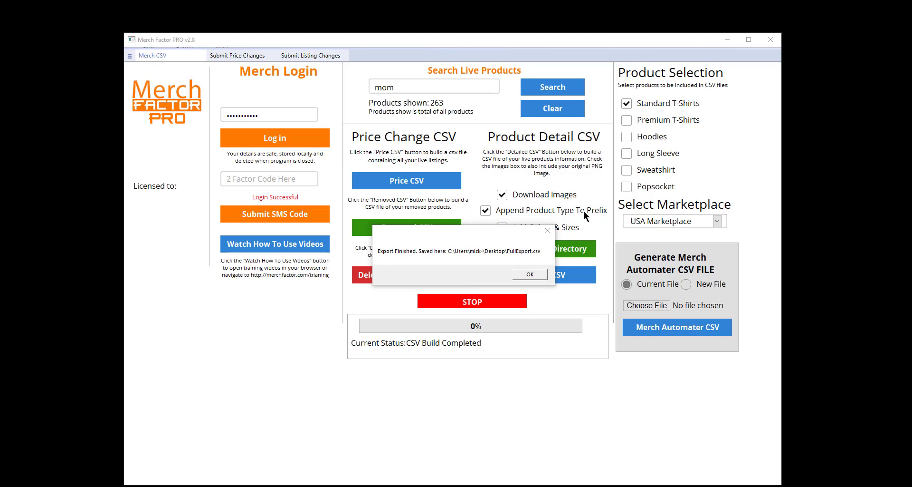
left_click(530, 274)
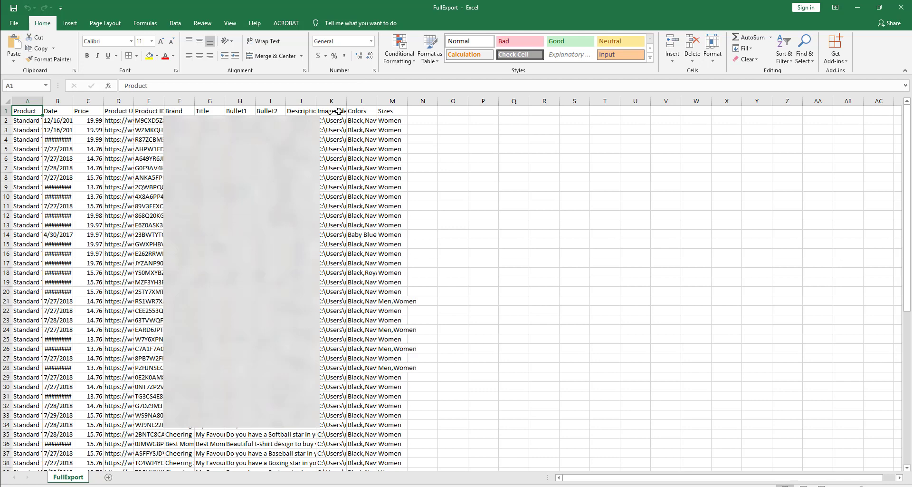
Examine the image file, colors and sizes columns at the start of the FullExport workbook.
left_click(333, 115)
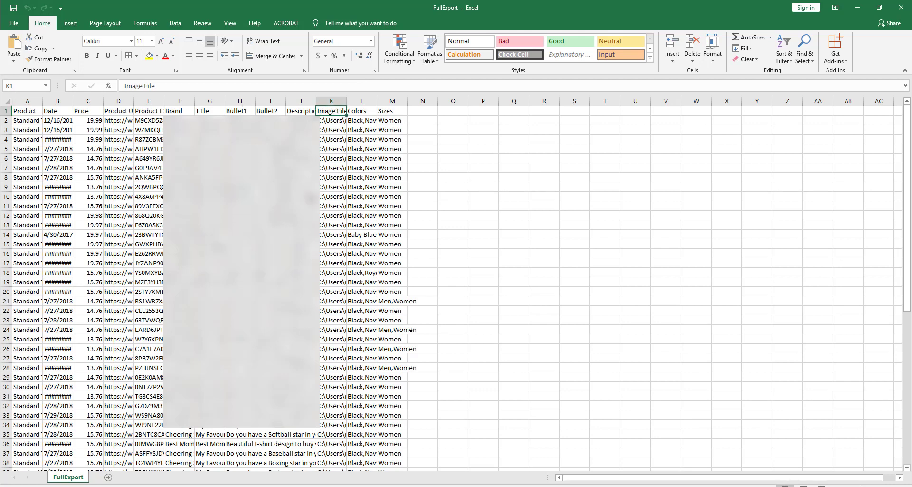
left_click(371, 119)
left_click(398, 121)
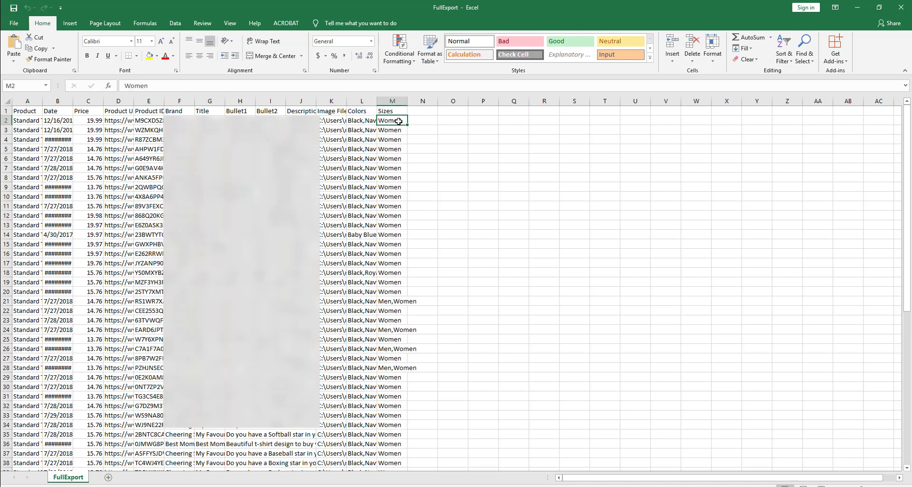
left_click(369, 121)
left_click(386, 121)
Compare the sizes values across the rows down to the end of the FullExport sheet, and return to Merch Factor PRO.
scroll(397, 267, "down", 3)
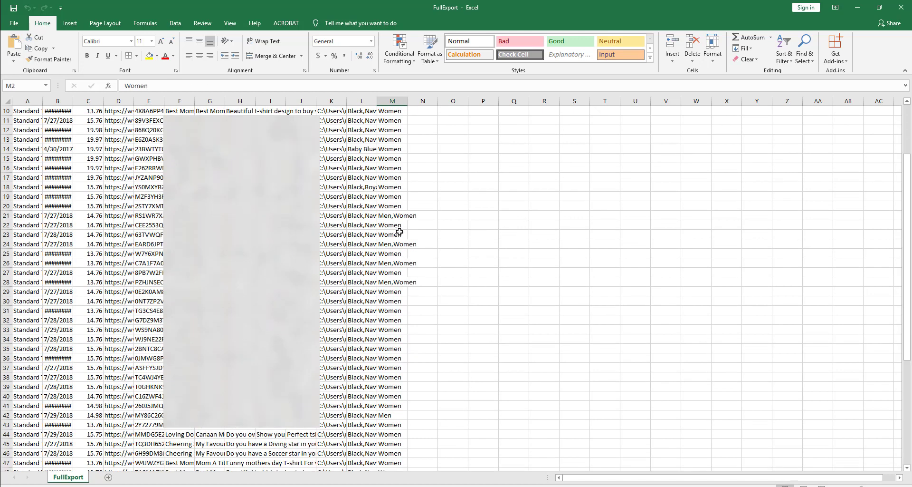
left_click(400, 219)
left_click(397, 259)
scroll(397, 259, "down", 9)
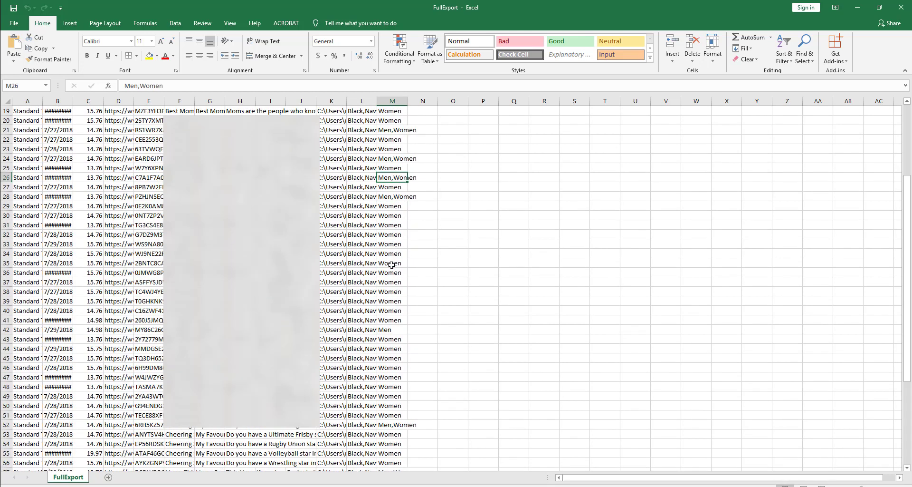
scroll(392, 253, "down", 3)
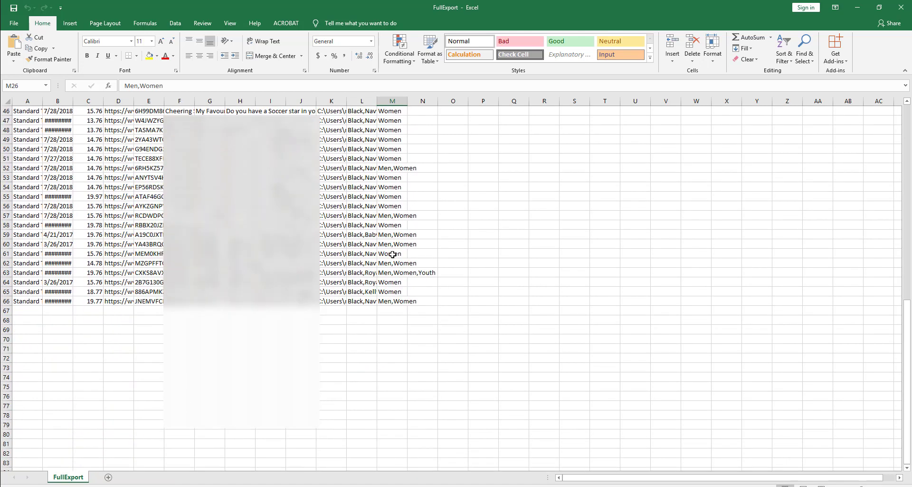
left_click(392, 272)
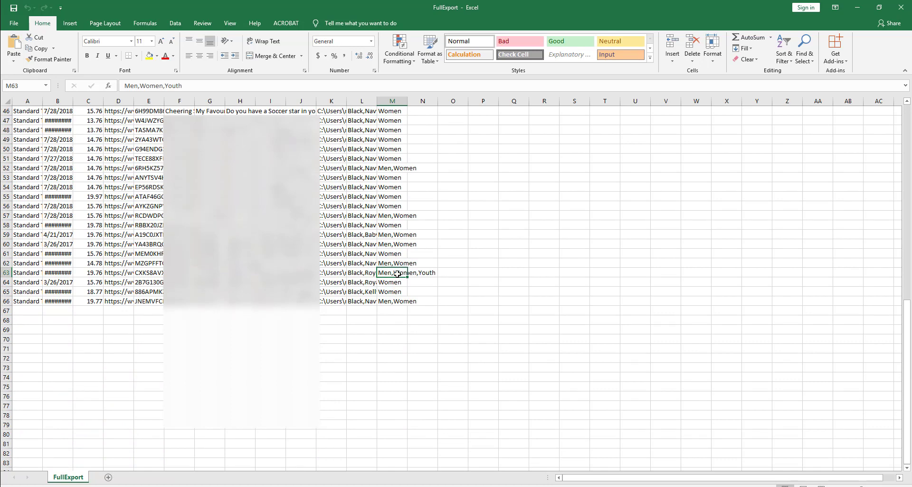
scroll(398, 273, "up", 15)
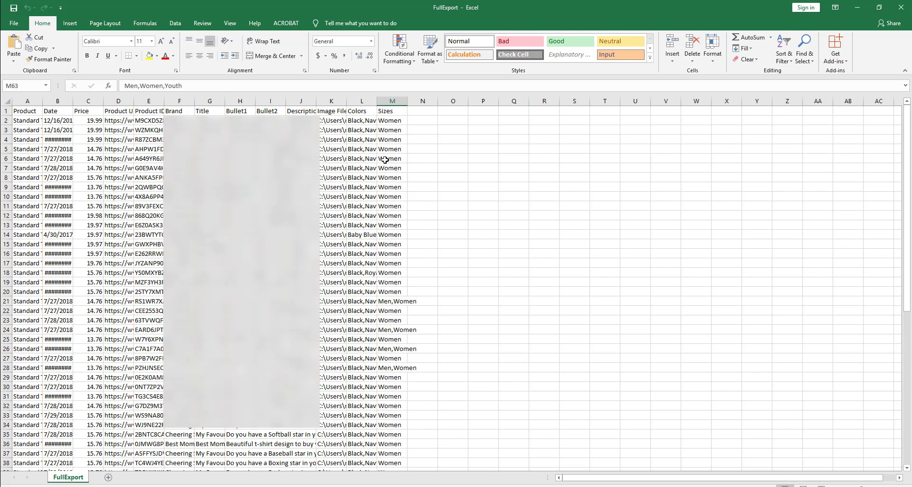
left_click(857, 6)
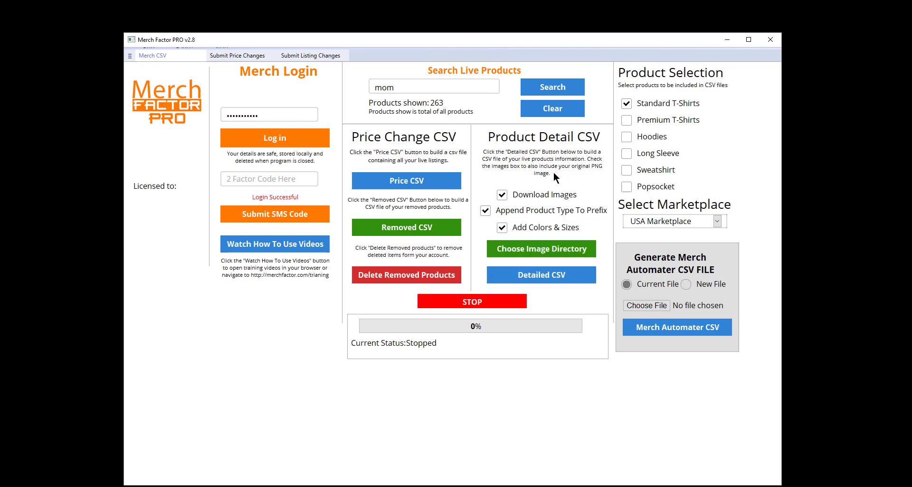
Generate the Merch Automater CSV from the current file.
left_click(670, 331)
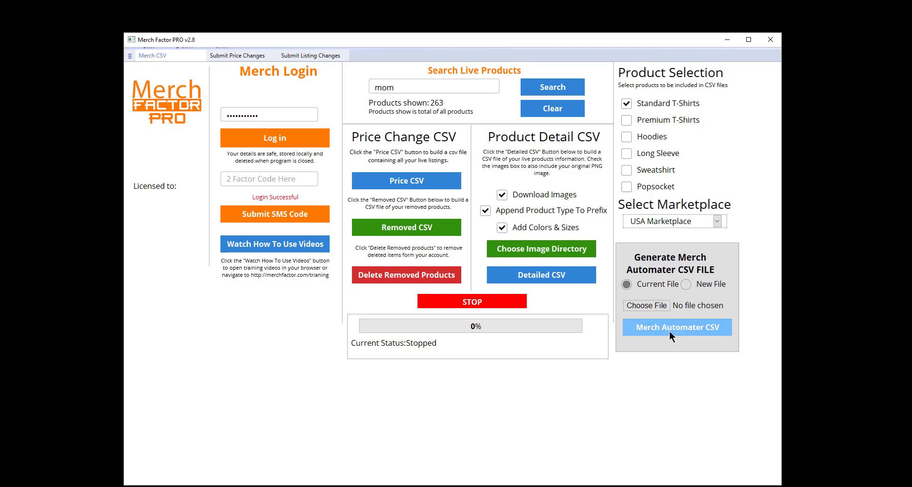
left_click(705, 330)
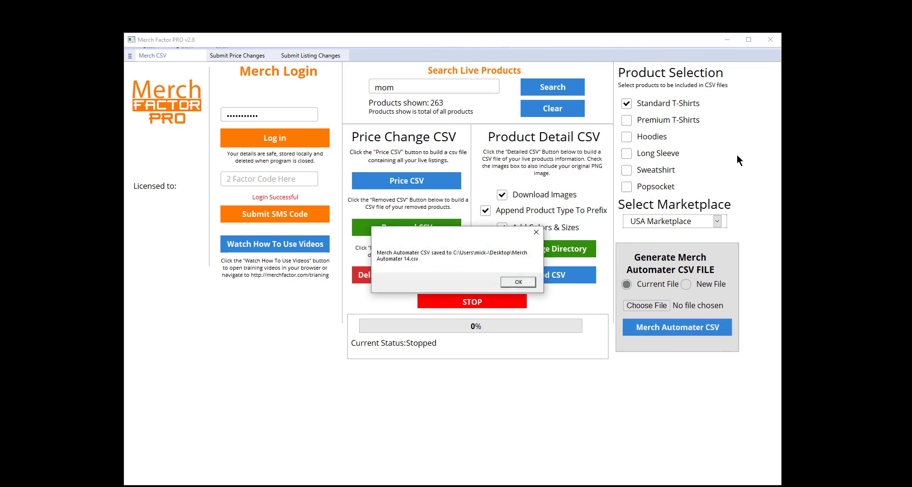
left_click(519, 282)
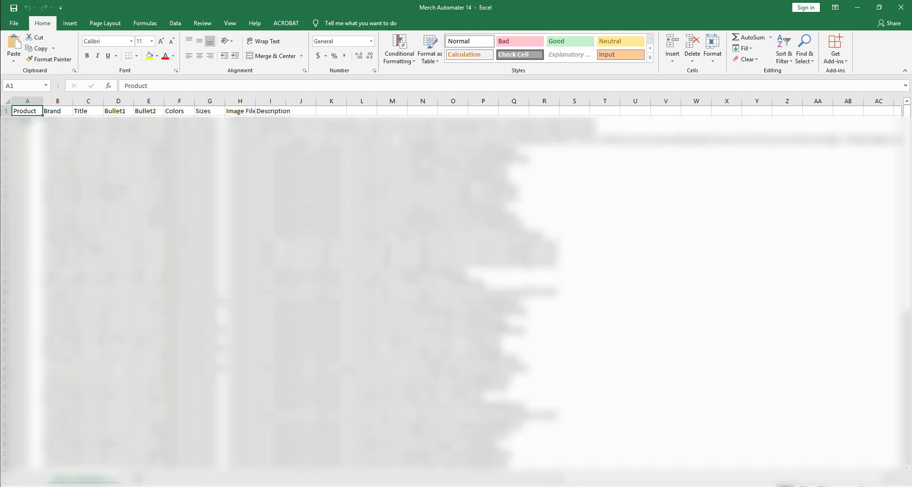
Review the colors, sizes, image file and description columns of the Merch Automater 14 workbook, and leave both workbooks for Merch Factor PRO.
scroll(27, 138, "down", 4)
scroll(27, 138, "up", 4)
left_click(179, 121)
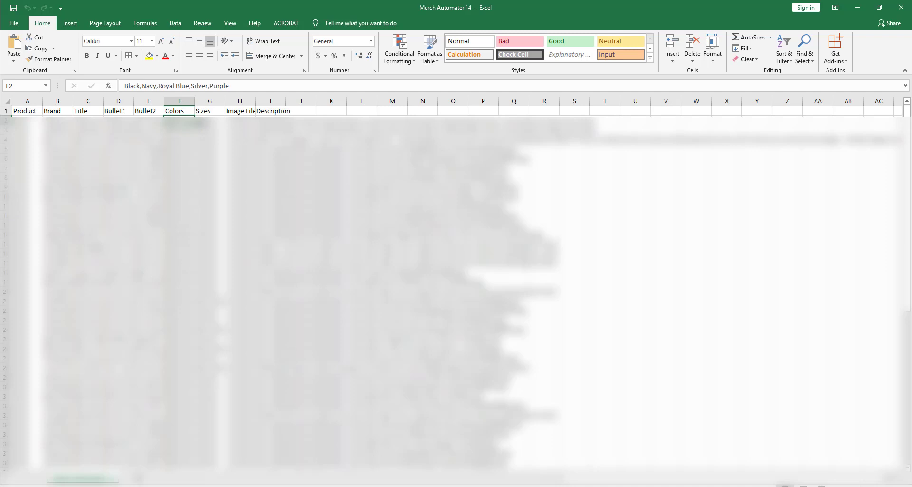
left_click(210, 121)
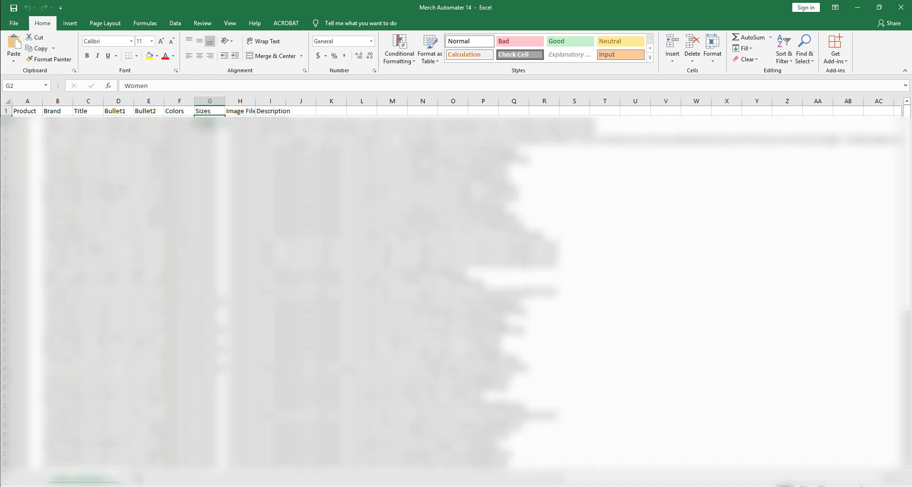
left_click(240, 112)
left_click(268, 111)
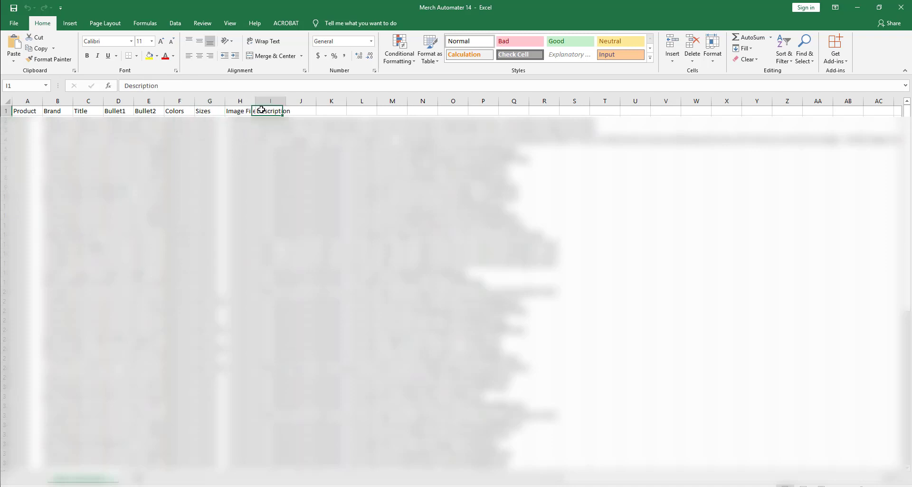
left_click(861, 7)
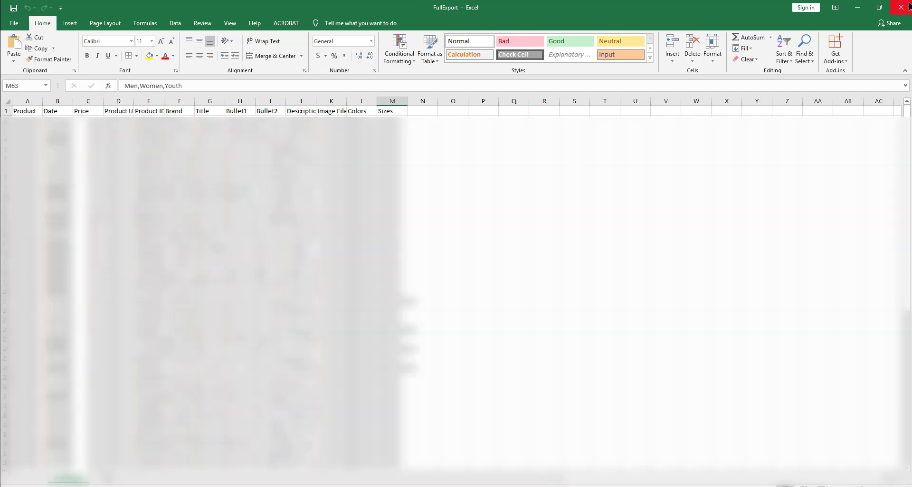
left_click(908, 7)
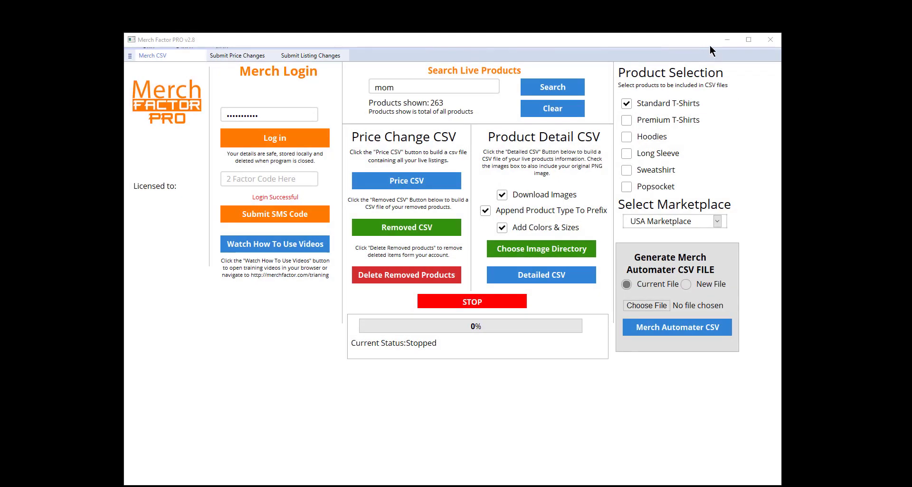